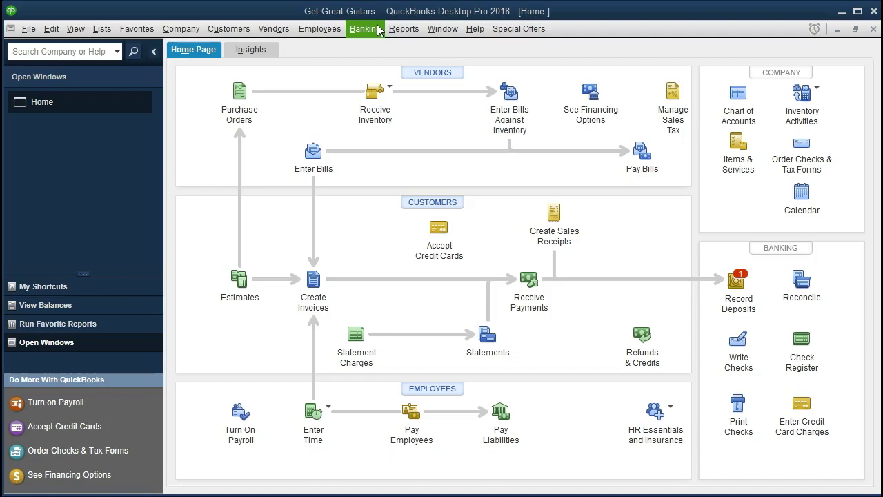
Look through the File, View and Company menus, then go to Reports > Company & Financial
{"action": "left_click", "coordinate": [29, 38]}
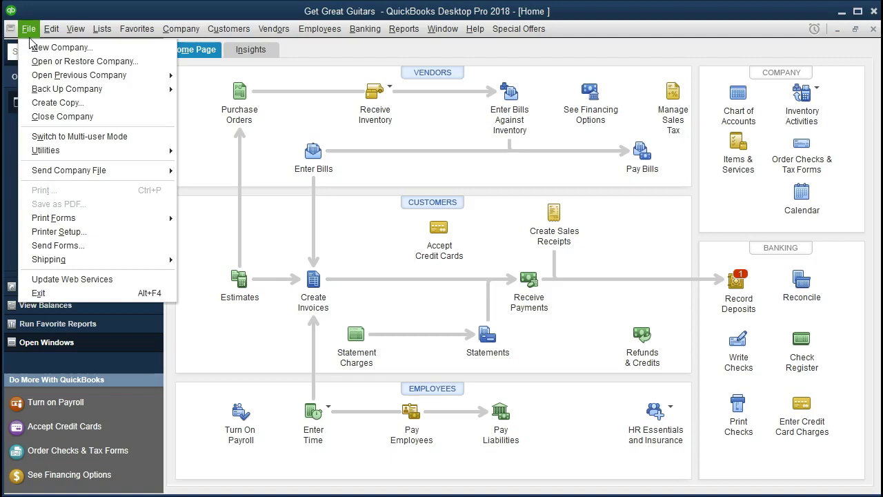
{"action": "left_click", "coordinate": [29, 38]}
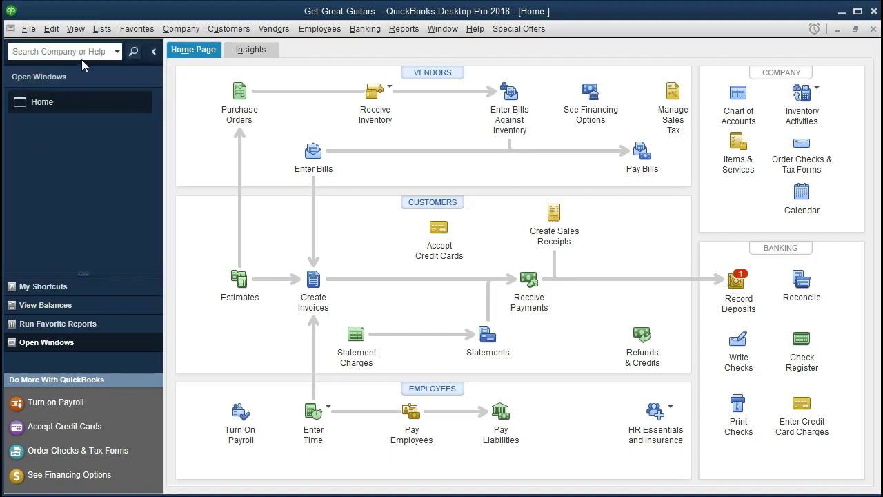
{"action": "left_click", "coordinate": [77, 33]}
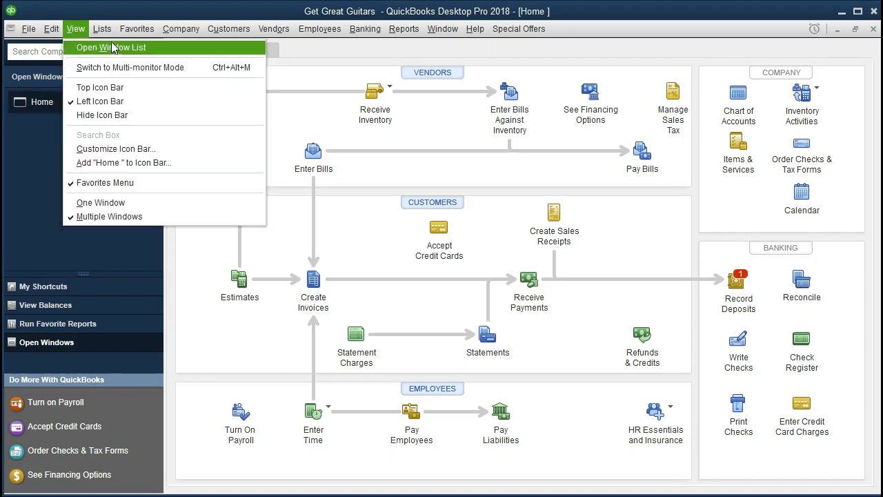
{"action": "left_click", "coordinate": [178, 15]}
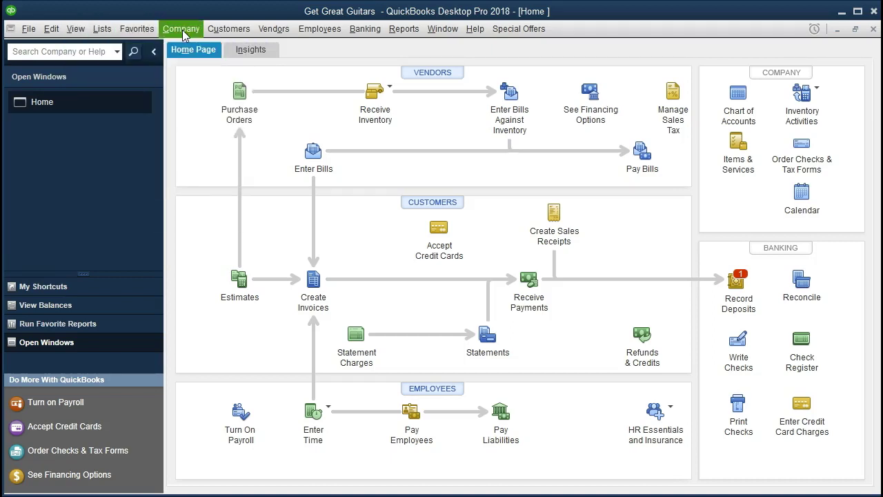
{"action": "left_click", "coordinate": [183, 32]}
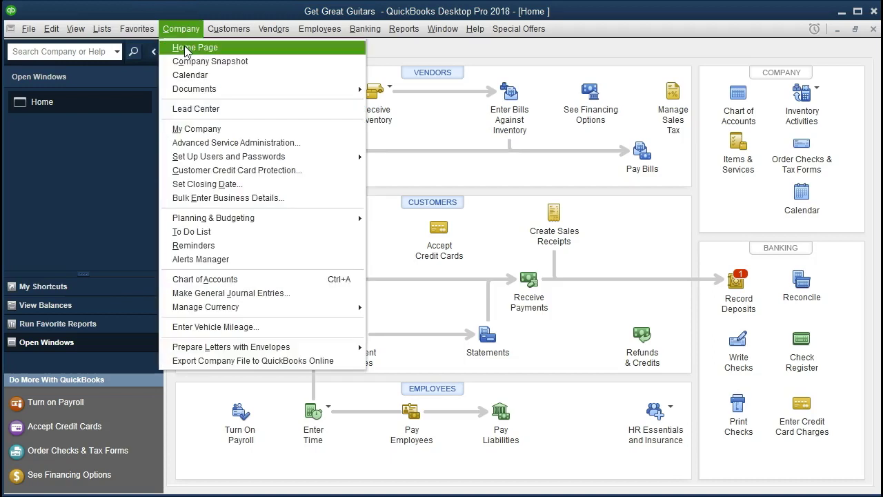
{"action": "left_click", "coordinate": [94, 157]}
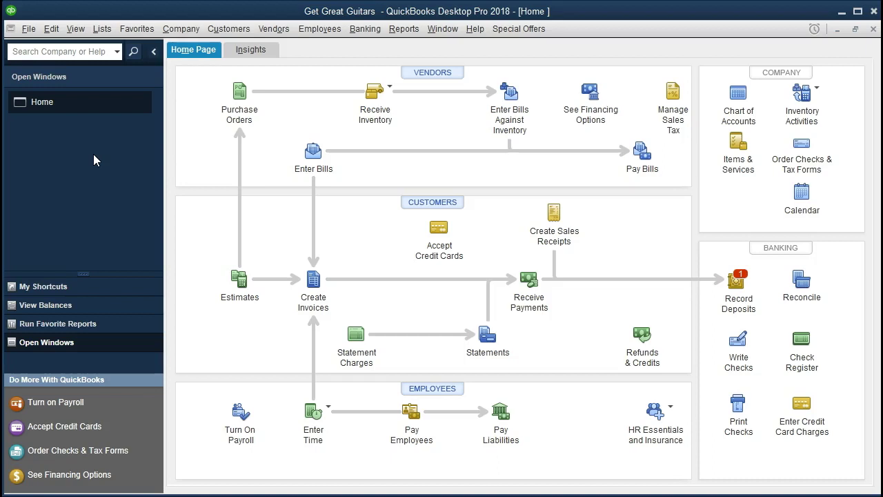
{"action": "left_click", "coordinate": [392, 34]}
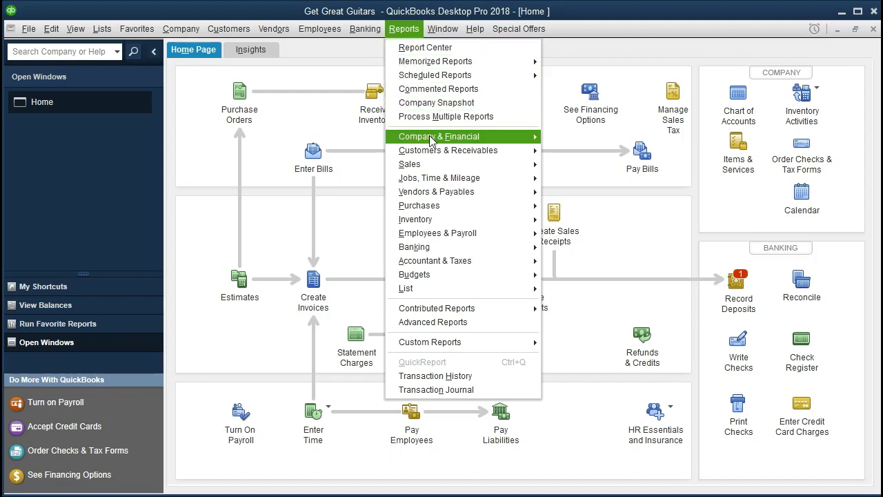
{"action": "mouse_move", "coordinate": [489, 142]}
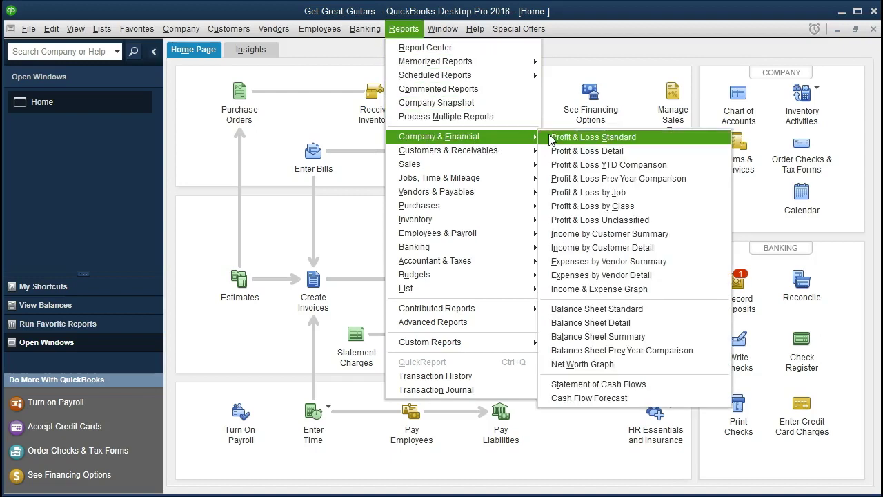
Open the Balance Sheet Standard report and change its As of date to 12/31/21
{"action": "left_click", "coordinate": [671, 316]}
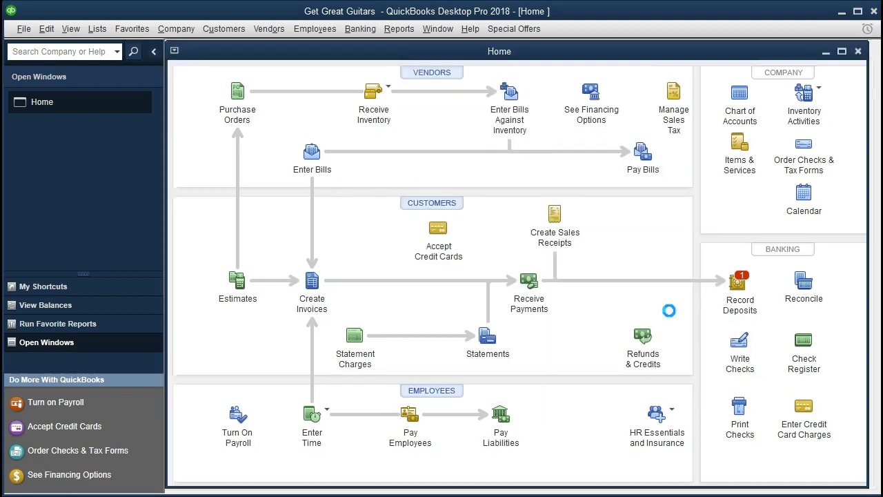
{"action": "key", "text": "Tab"}
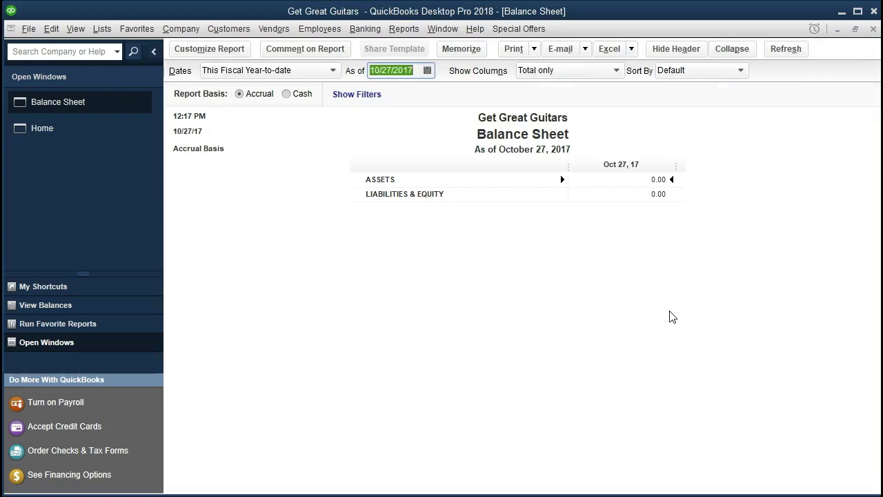
{"action": "type", "text": "12/31/21"}
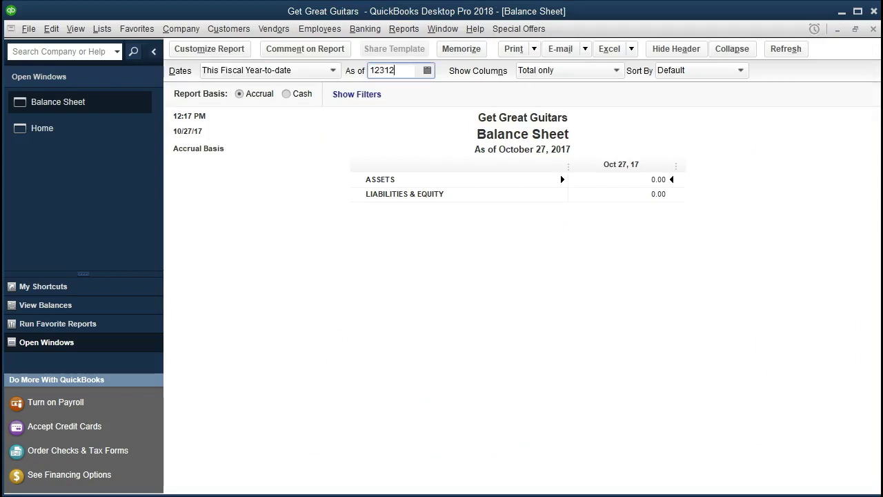
{"action": "key", "text": "Tab"}
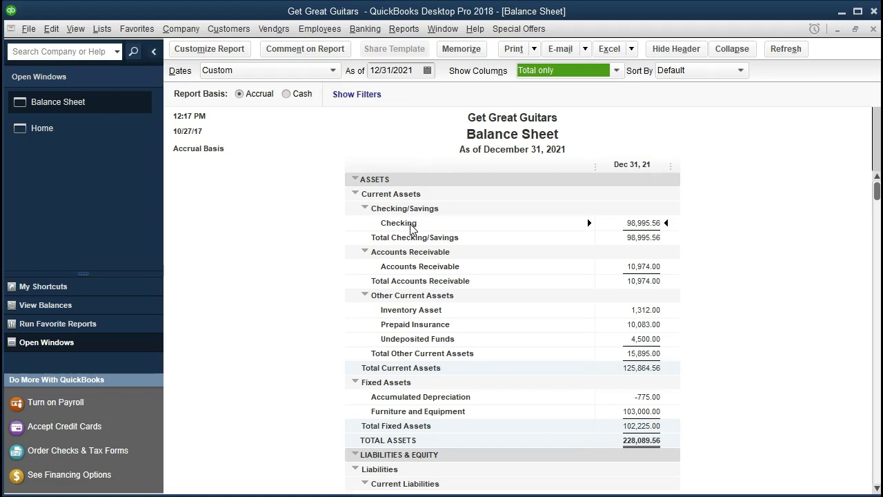
{"action": "scroll", "coordinate": [405, 240], "scroll_direction": "down", "scroll_amount": 4}
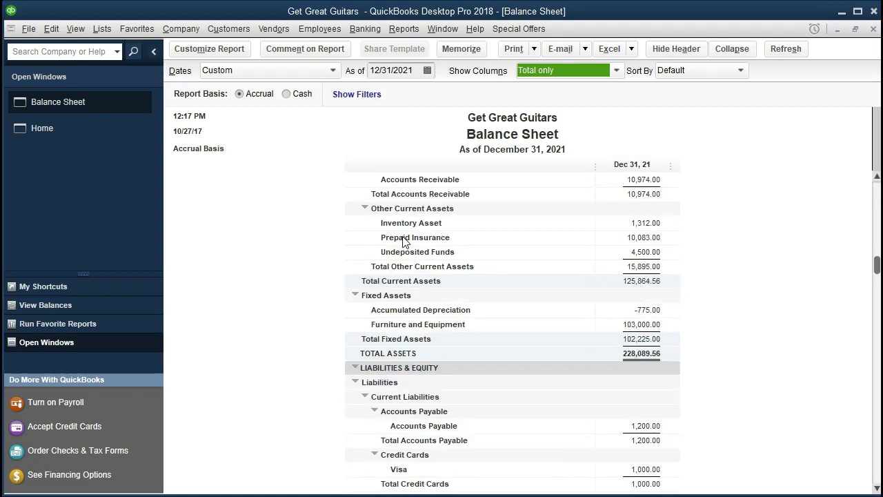
{"action": "scroll", "coordinate": [405, 240], "scroll_direction": "down", "scroll_amount": 4}
{"action": "scroll", "coordinate": [401, 239], "scroll_direction": "up", "scroll_amount": 8}
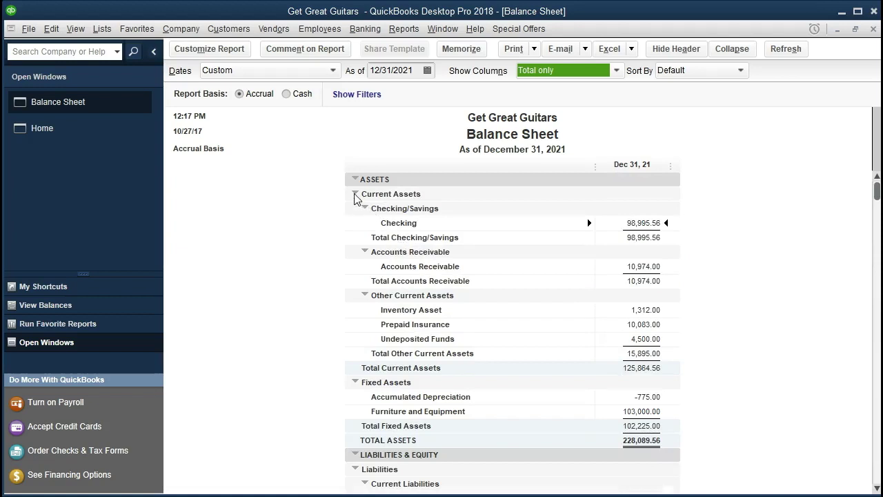
{"action": "left_click", "coordinate": [355, 194]}
{"action": "left_click", "coordinate": [355, 194]}
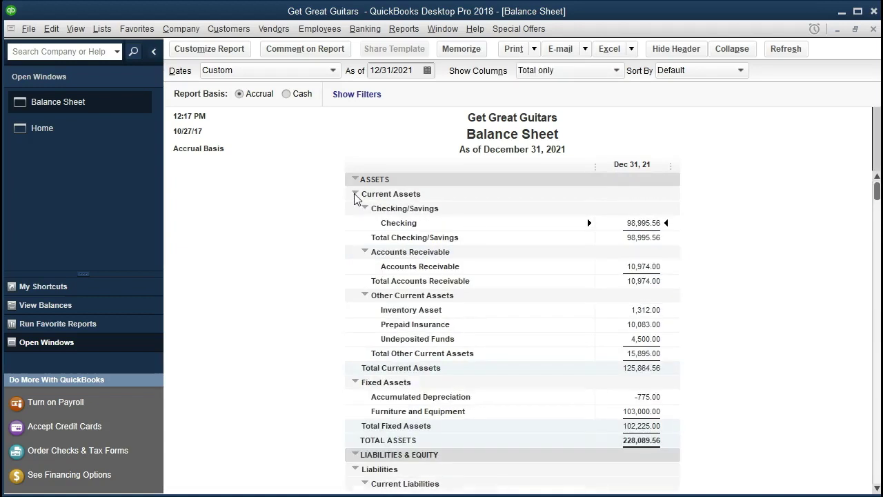
{"action": "left_click", "coordinate": [365, 208]}
{"action": "left_click", "coordinate": [365, 207]}
Open Balance Sheet Summary from Company & Financial and set its As of date to 12/31/21
{"action": "left_click", "coordinate": [404, 29]}
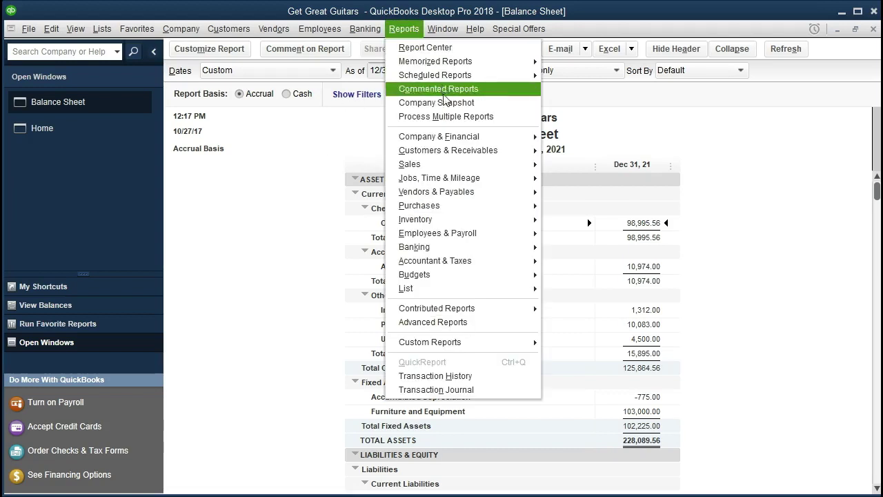
{"action": "mouse_move", "coordinate": [536, 138]}
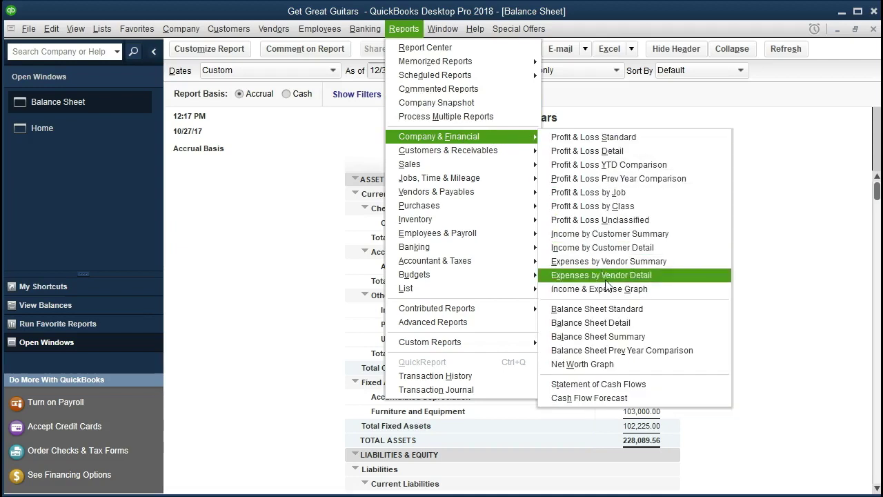
{"action": "left_click", "coordinate": [676, 336]}
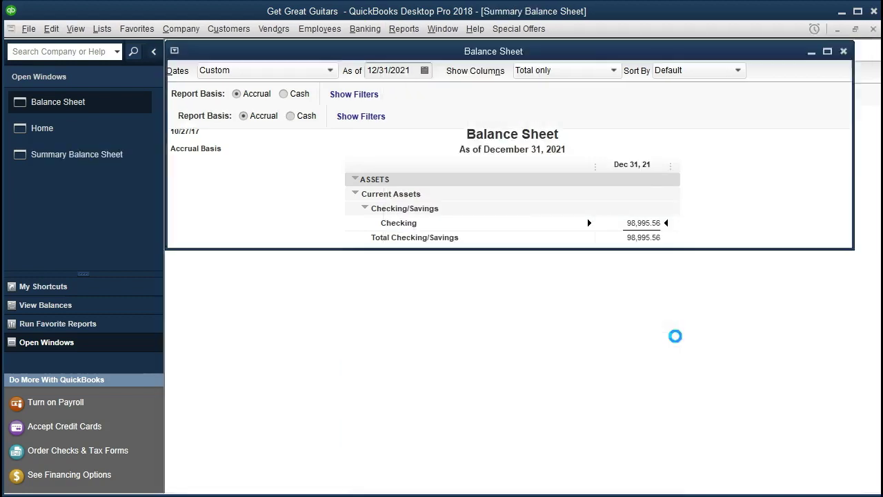
{"action": "key", "text": "Tab"}
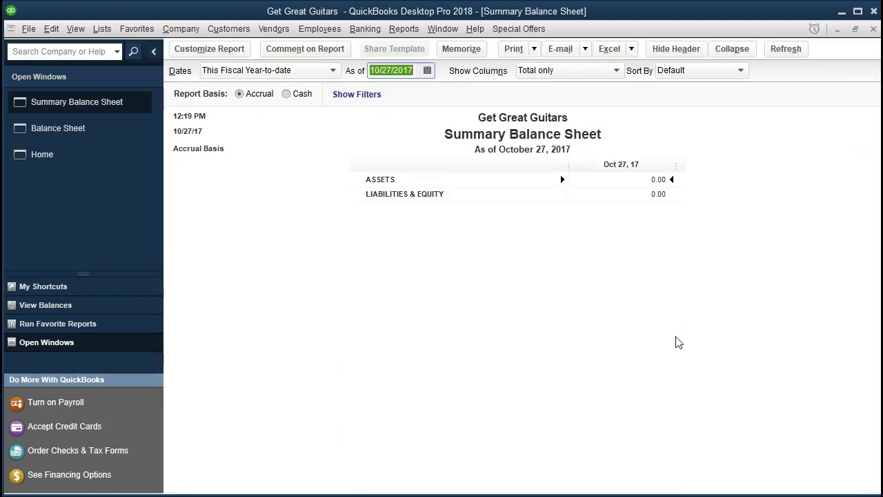
{"action": "type", "text": "12/31/21"}
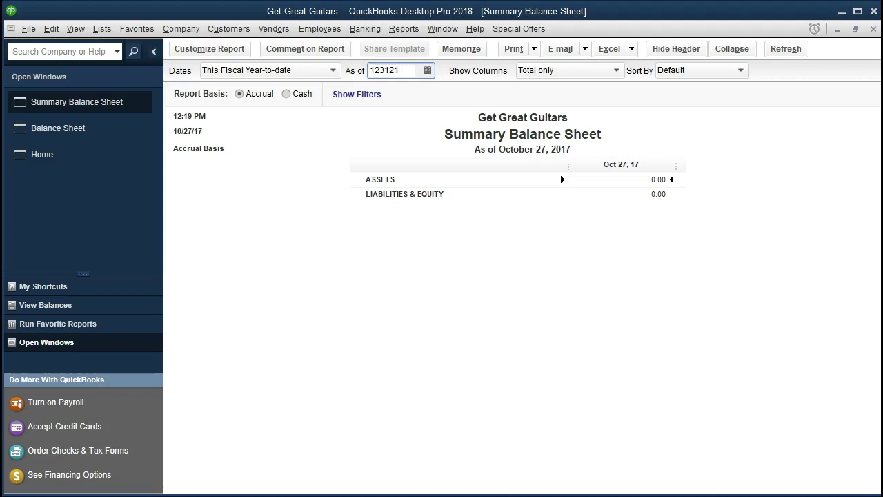
{"action": "key", "text": "Tab"}
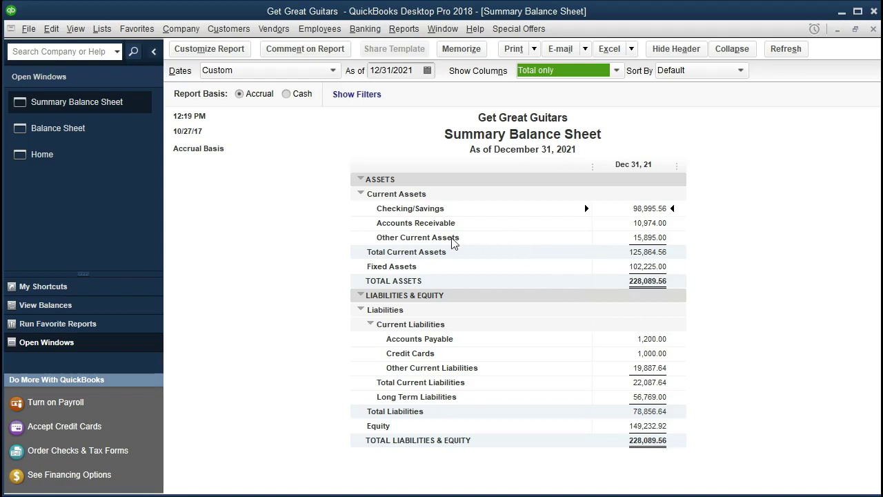
Bring the detailed Balance Sheet to the front and scroll down to its liabilities
{"action": "left_click", "coordinate": [119, 142]}
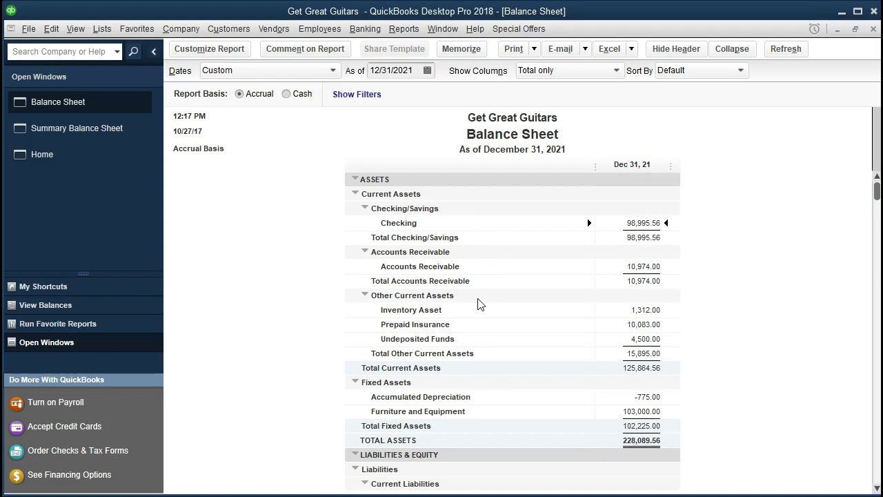
{"action": "scroll", "coordinate": [497, 351], "scroll_direction": "down", "scroll_amount": 4}
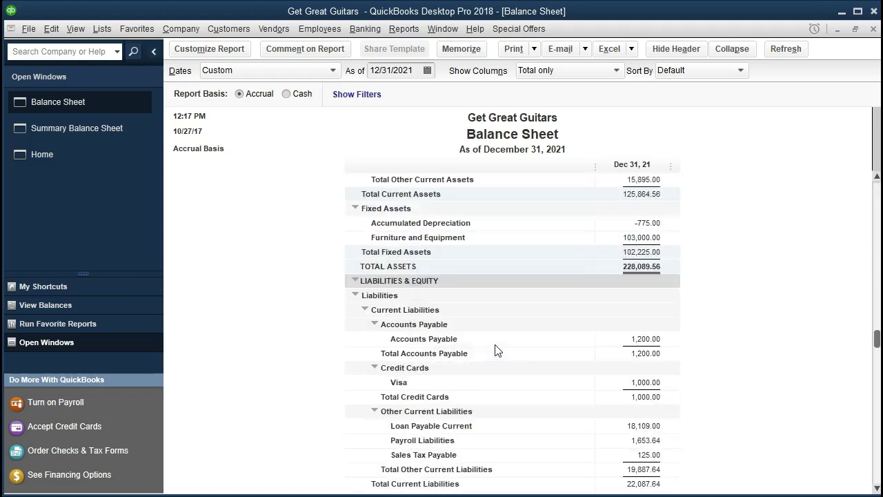
{"action": "scroll", "coordinate": [497, 350], "scroll_direction": "down", "scroll_amount": 1}
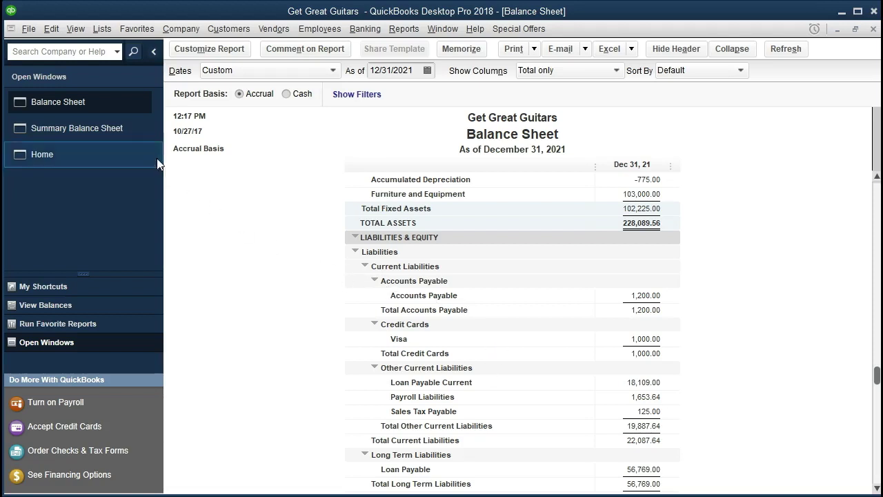
Switch to the Summary Balance Sheet window and open its Customize Report settings
{"action": "left_click", "coordinate": [121, 138]}
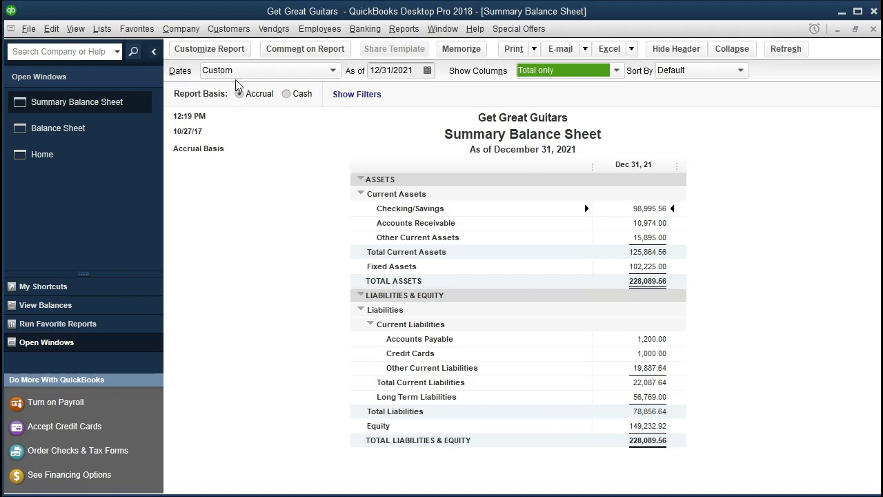
{"action": "left_click", "coordinate": [233, 50]}
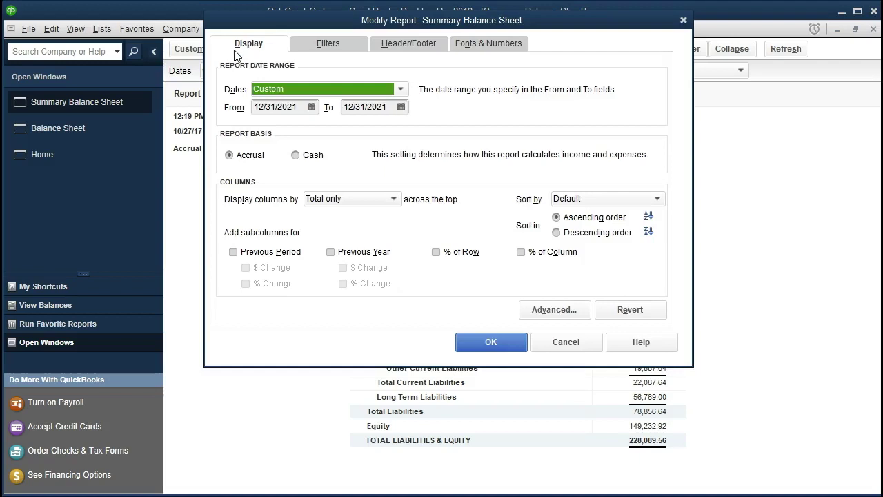
In Header/Footer, uncheck Date Prepared, Time Prepared and Report Basis, and add a name as Extra Footer Line
{"action": "left_click", "coordinate": [312, 45]}
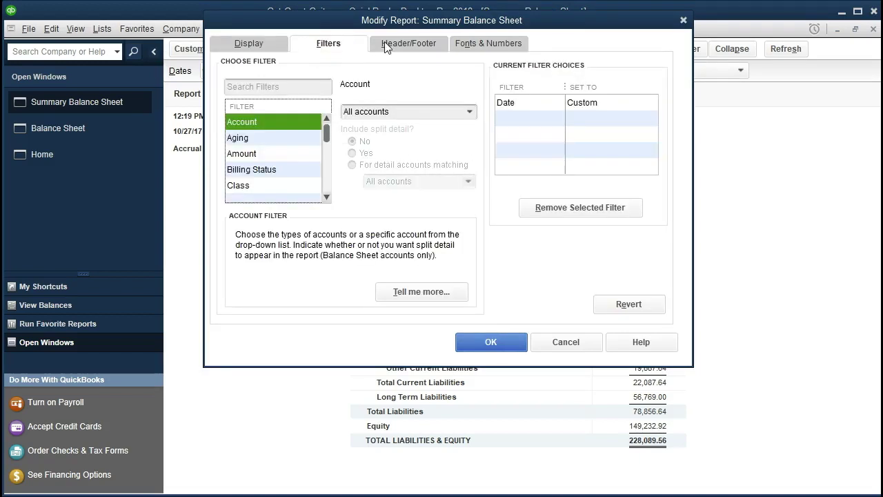
{"action": "left_click", "coordinate": [386, 44]}
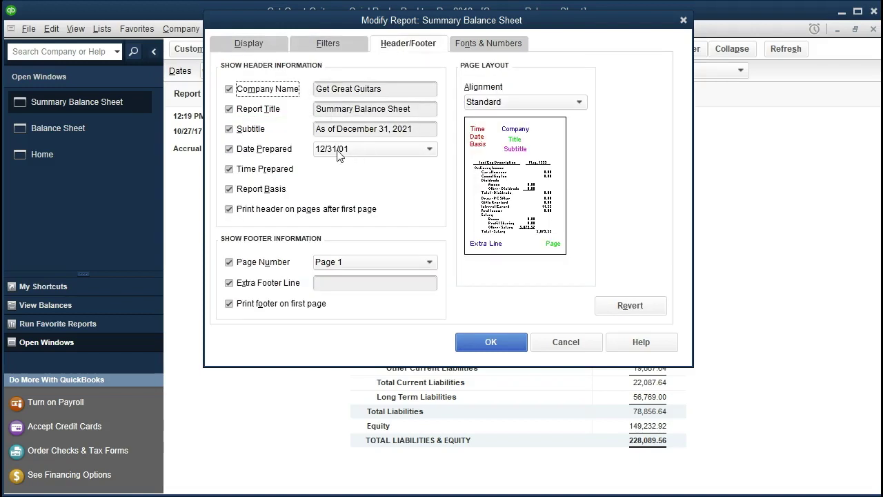
{"action": "left_click", "coordinate": [229, 149]}
{"action": "left_click", "coordinate": [229, 169]}
{"action": "left_click", "coordinate": [229, 189]}
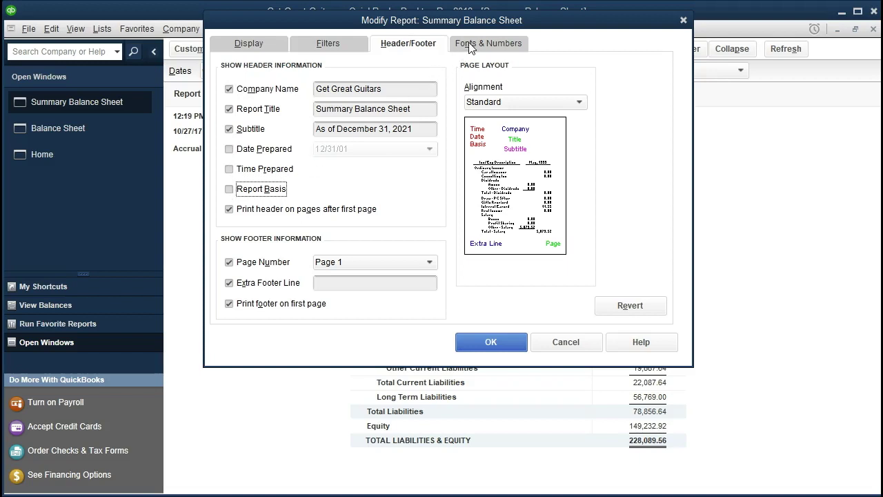
{"action": "left_click", "coordinate": [337, 283]}
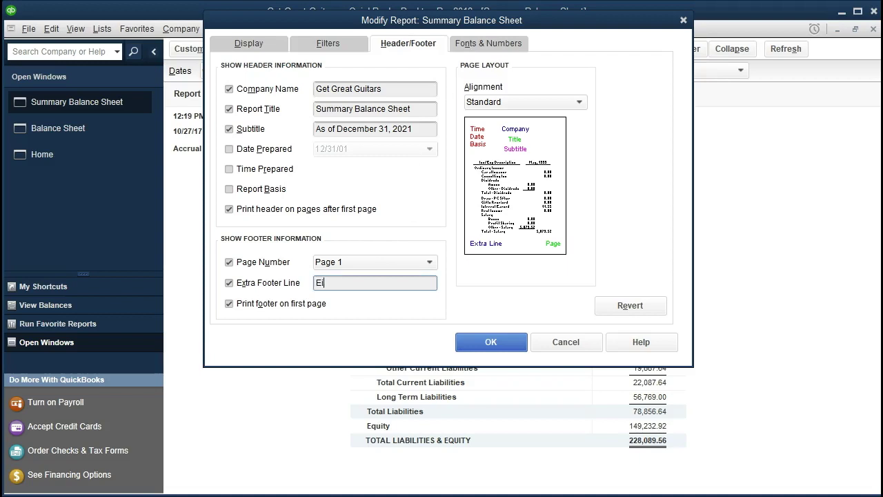
{"action": "left_click", "coordinate": [484, 51]}
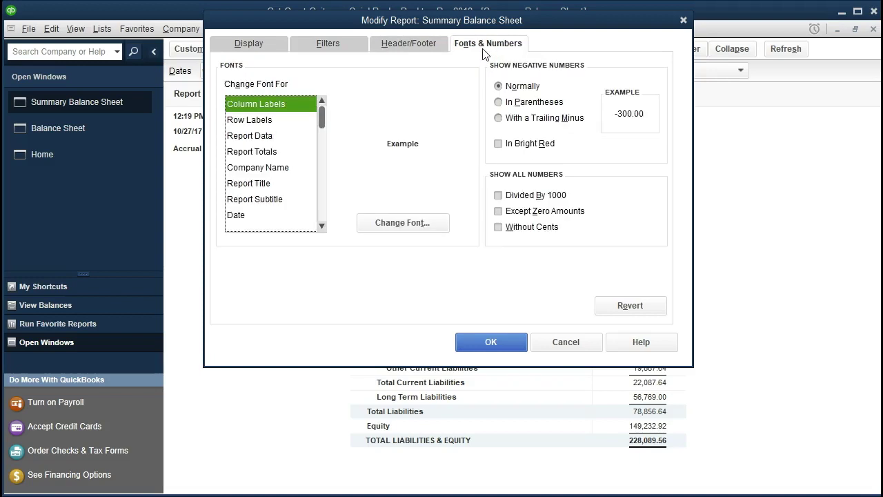
{"action": "left_click", "coordinate": [492, 342]}
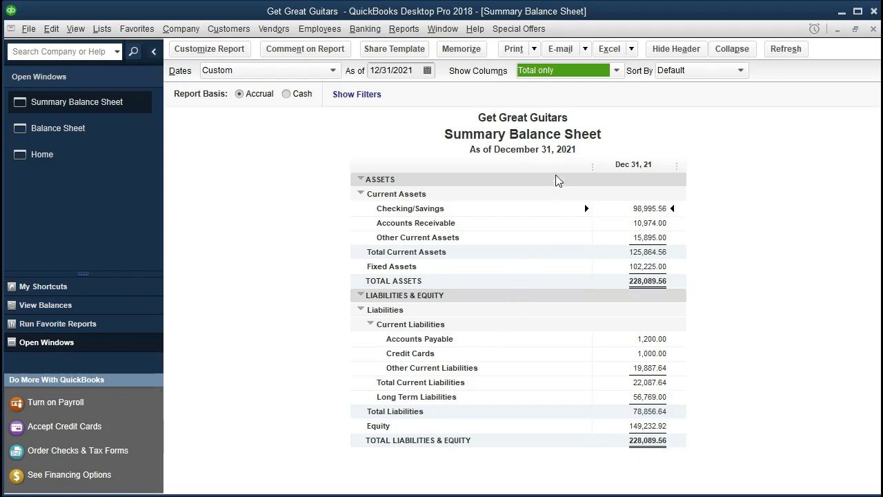
Choose Excel > Create New Worksheet and set it to go in an existing workbook
{"action": "left_click", "coordinate": [631, 49]}
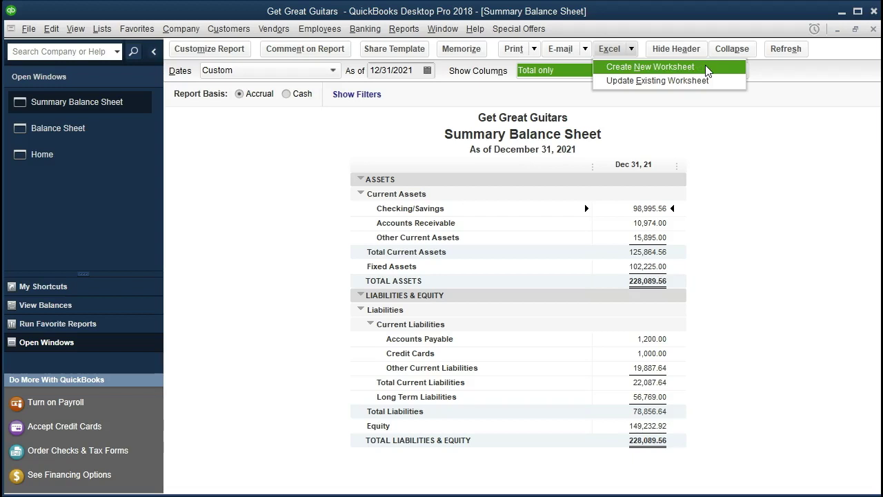
{"action": "left_click", "coordinate": [707, 68]}
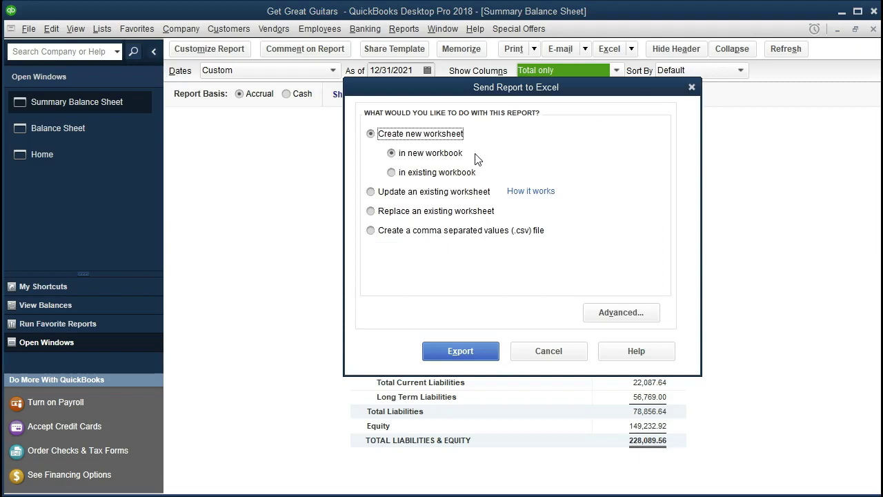
{"action": "left_click", "coordinate": [392, 174]}
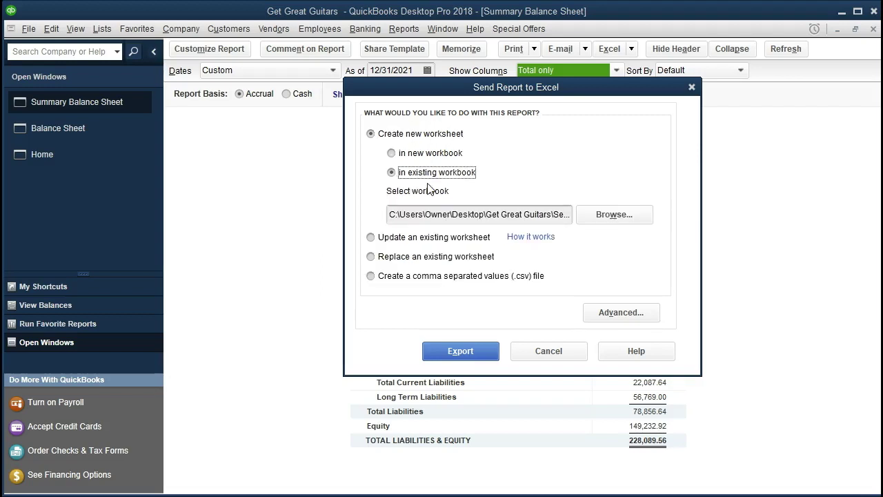
Browse to Get Great Guitars\Section 2 and select the Section 2 Reports workbook
{"action": "left_click", "coordinate": [598, 222]}
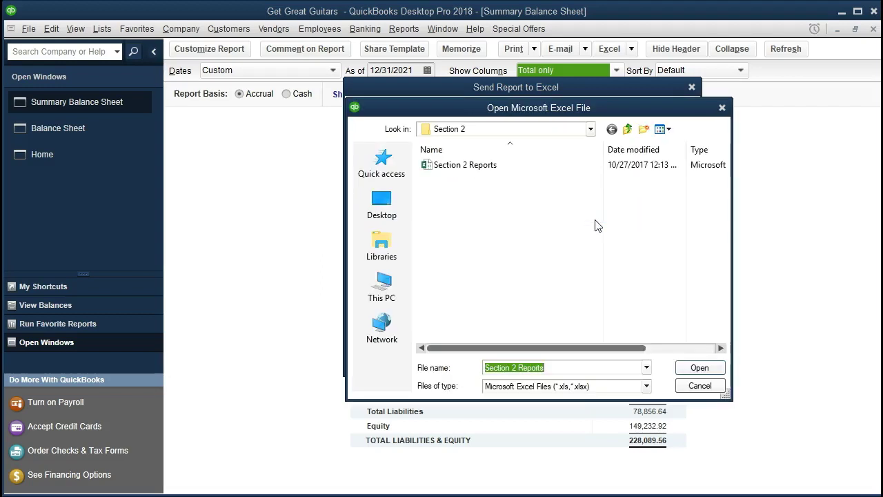
{"action": "left_click", "coordinate": [591, 131]}
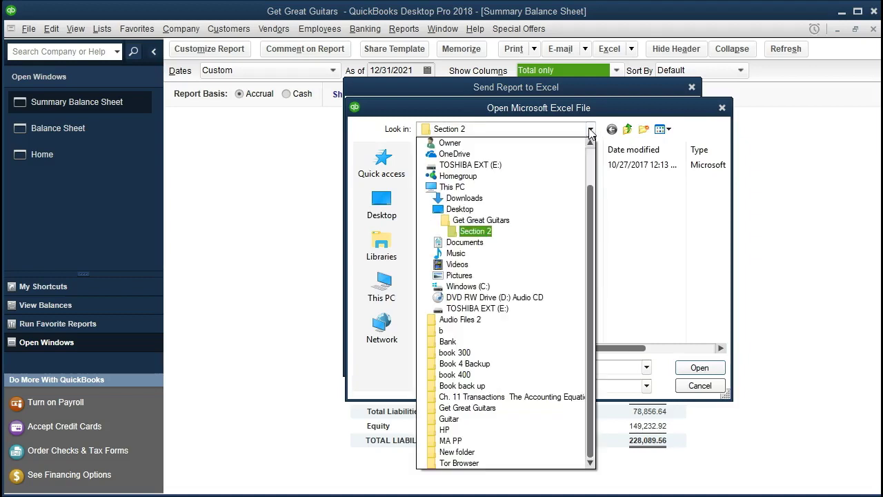
{"action": "left_click", "coordinate": [501, 226]}
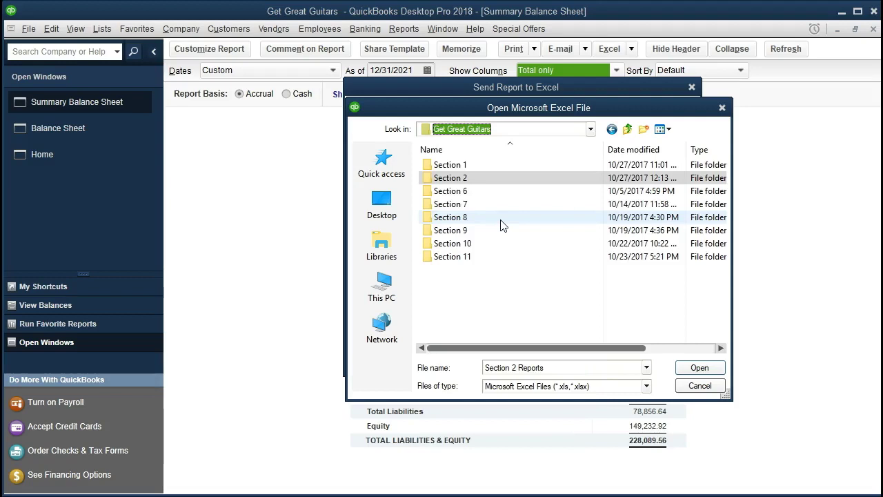
{"action": "double_click", "coordinate": [469, 181]}
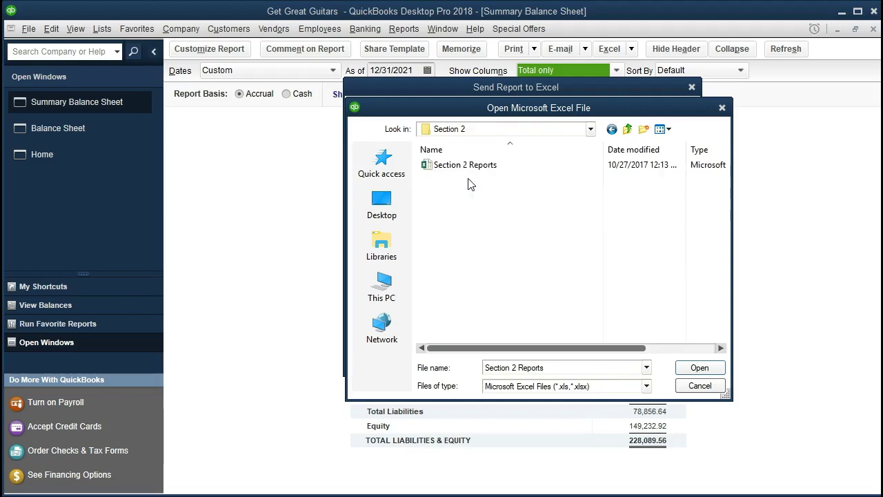
{"action": "left_click", "coordinate": [512, 168]}
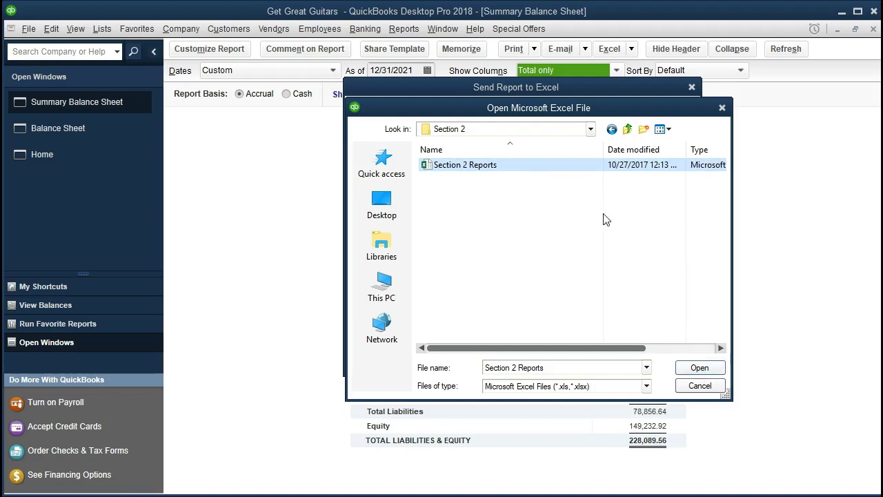
{"action": "double_click", "coordinate": [518, 168]}
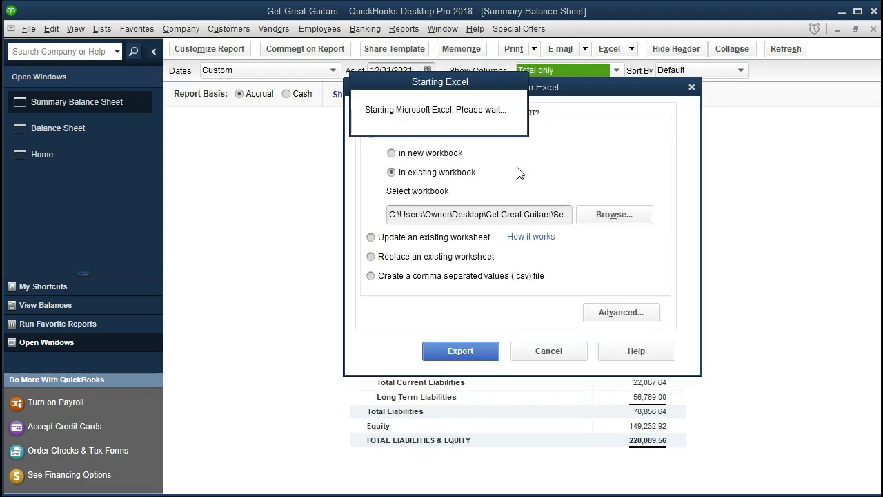
Export to Excel, move Sheet1 after Comp Bal Sheet, and rename it Summ Bal Sheet
{"action": "left_click", "coordinate": [491, 351]}
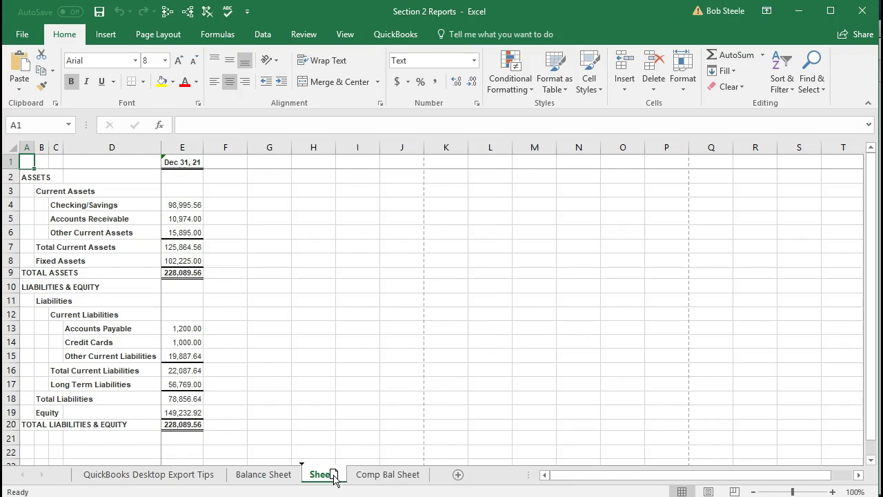
{"action": "left_click_drag", "start_coordinate": [334, 477], "coordinate": [439, 478]}
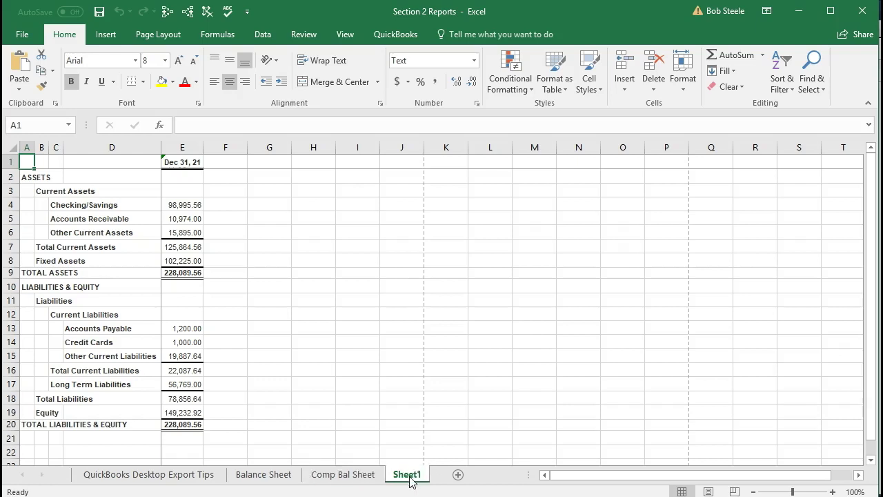
{"action": "double_click", "coordinate": [407, 475]}
{"action": "type", "text": "Summ Ba"}
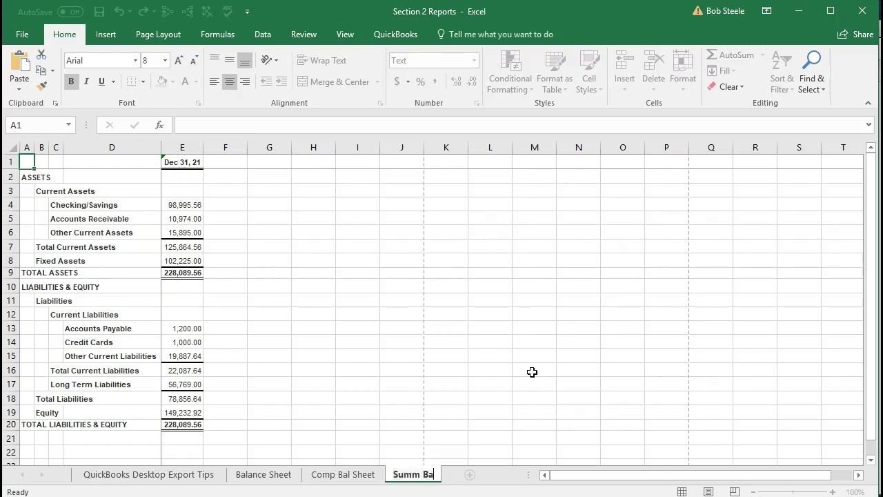
{"action": "type", "text": "l Sheet"}
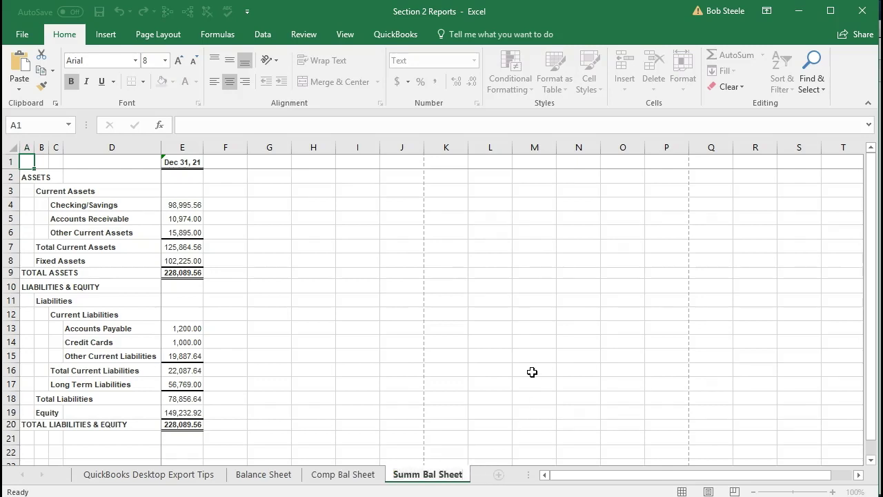
Confirm the Summ Bal Sheet name, preview its header in Page Layout, return to Normal, and save
{"action": "left_click", "coordinate": [375, 359]}
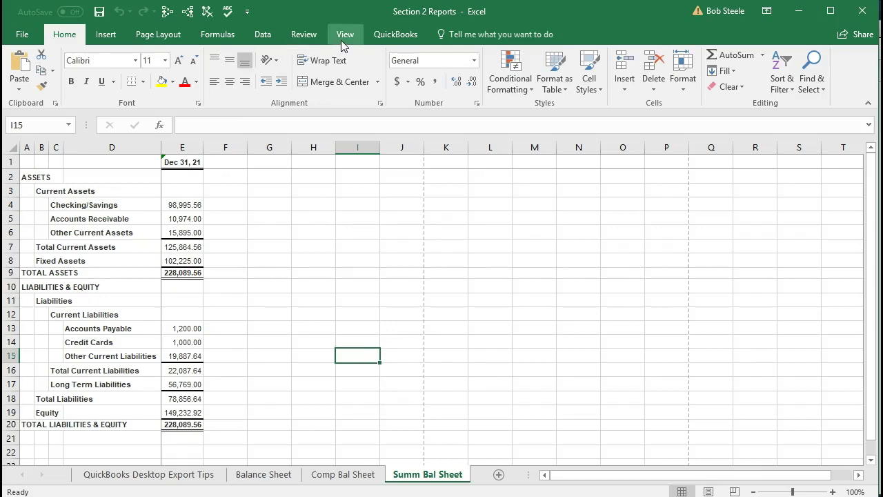
{"action": "left_click", "coordinate": [343, 38]}
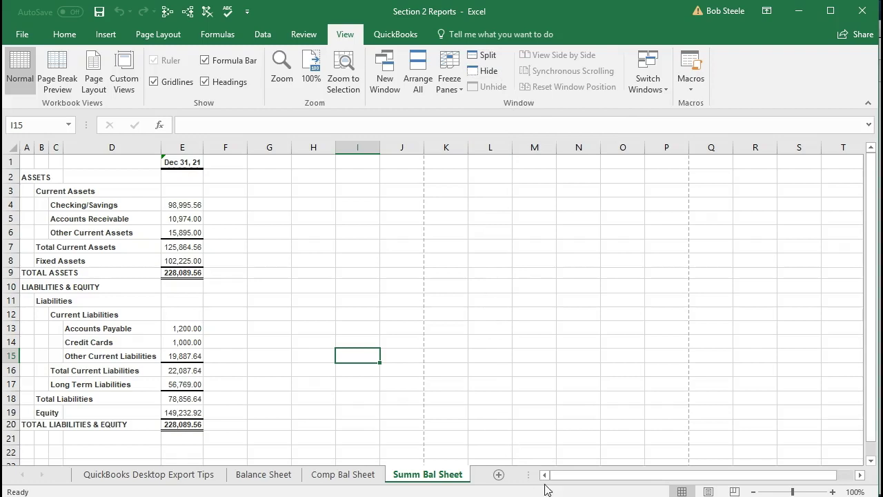
{"action": "left_click", "coordinate": [708, 492]}
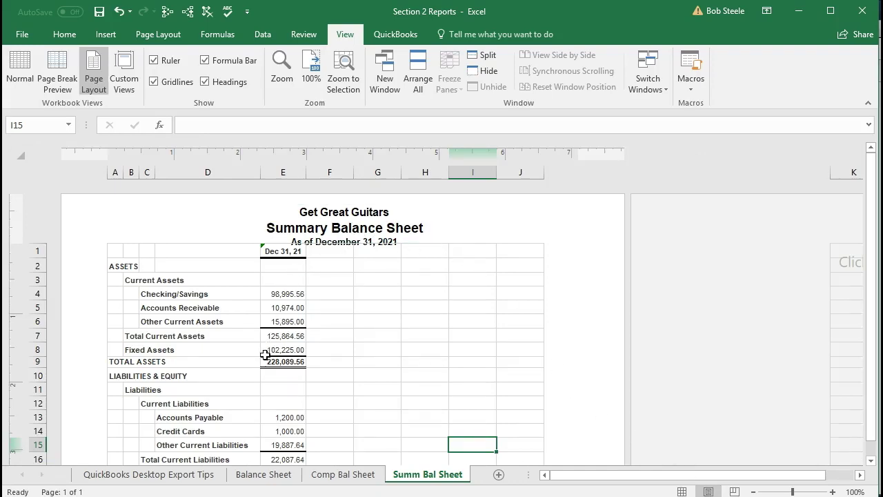
{"action": "scroll", "coordinate": [342, 339], "scroll_direction": "down", "scroll_amount": 3}
{"action": "scroll", "coordinate": [343, 338], "scroll_direction": "up", "scroll_amount": 3}
{"action": "left_click", "coordinate": [682, 491]}
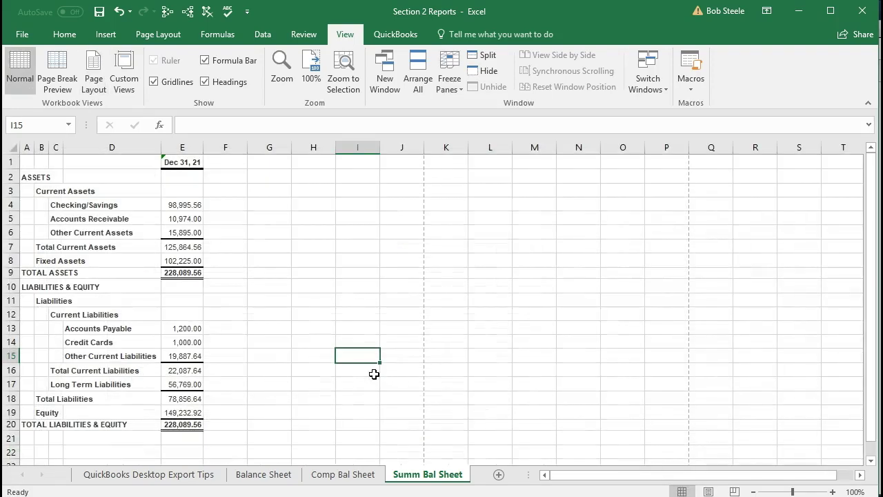
{"action": "left_click", "coordinate": [104, 16]}
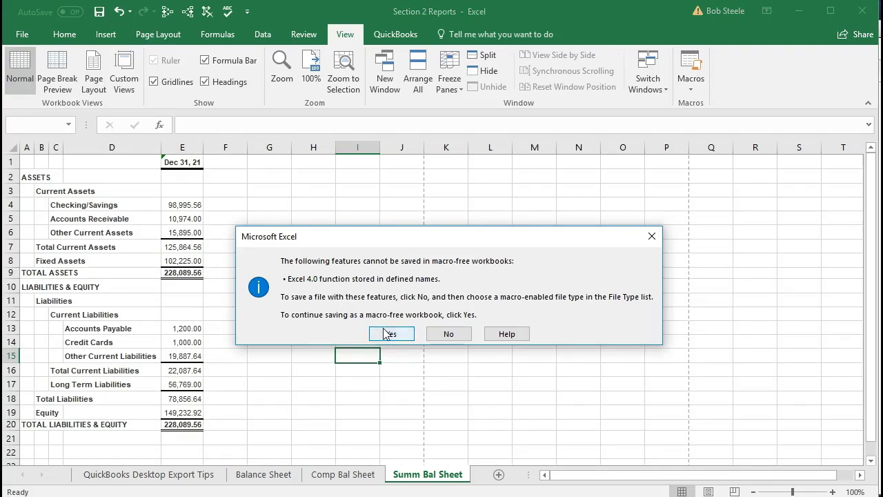